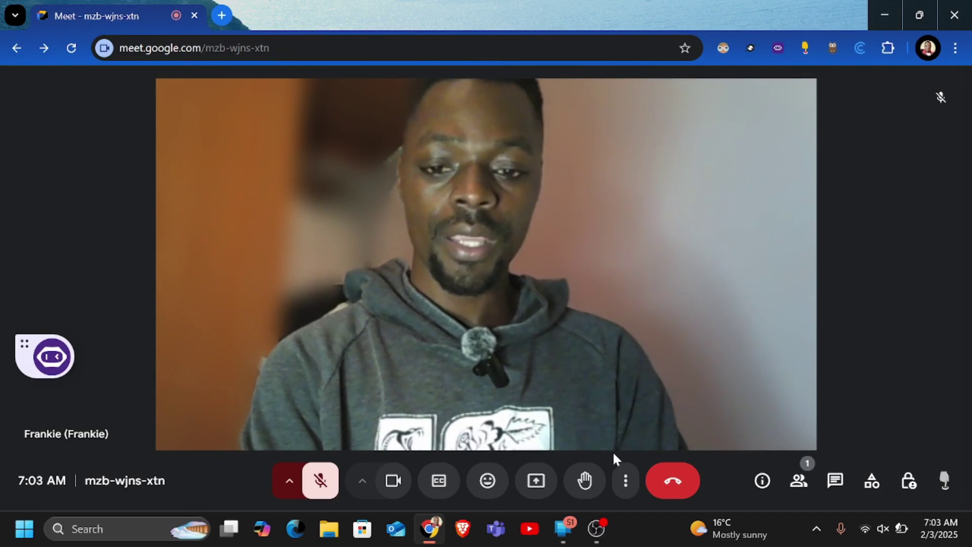
Open the background choices in the call's visual effects and delete the saved personal background.
{"action": "left_click", "coordinate": [627, 486]}
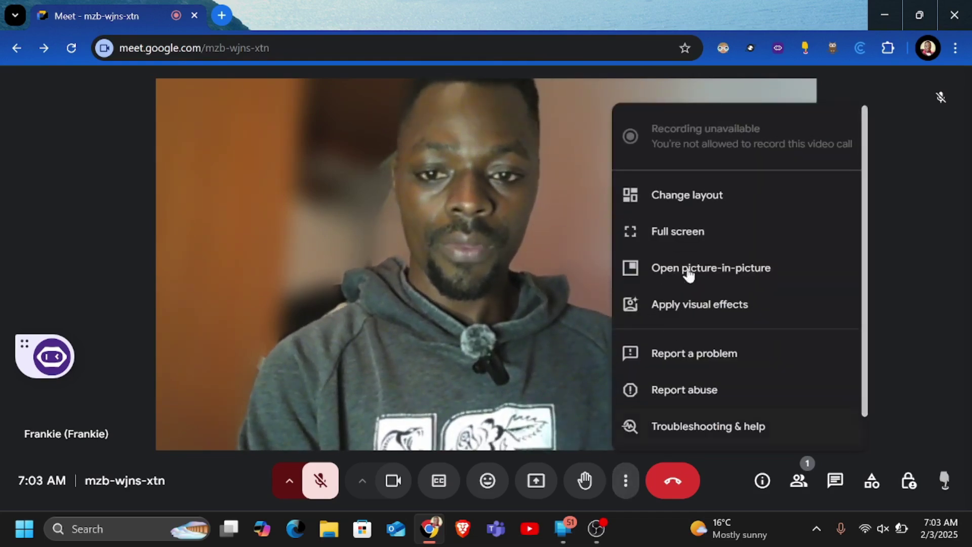
{"action": "left_click", "coordinate": [691, 315]}
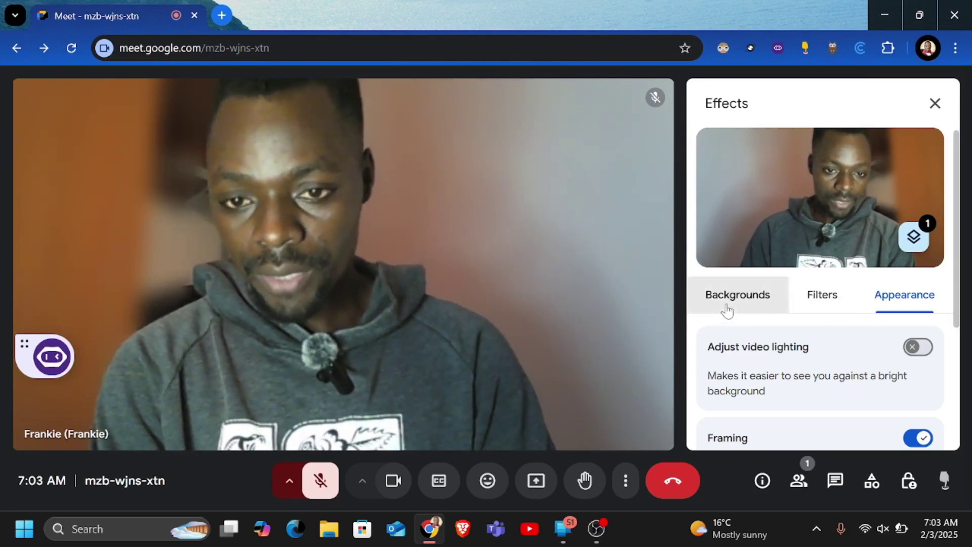
{"action": "left_click", "coordinate": [726, 306]}
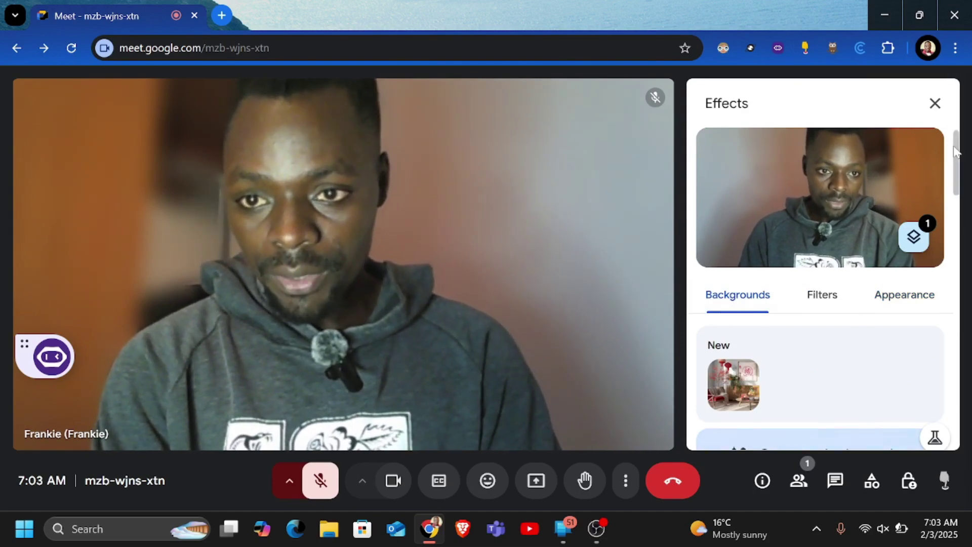
{"action": "left_click_drag", "start_coordinate": [955, 150], "coordinate": [958, 198]}
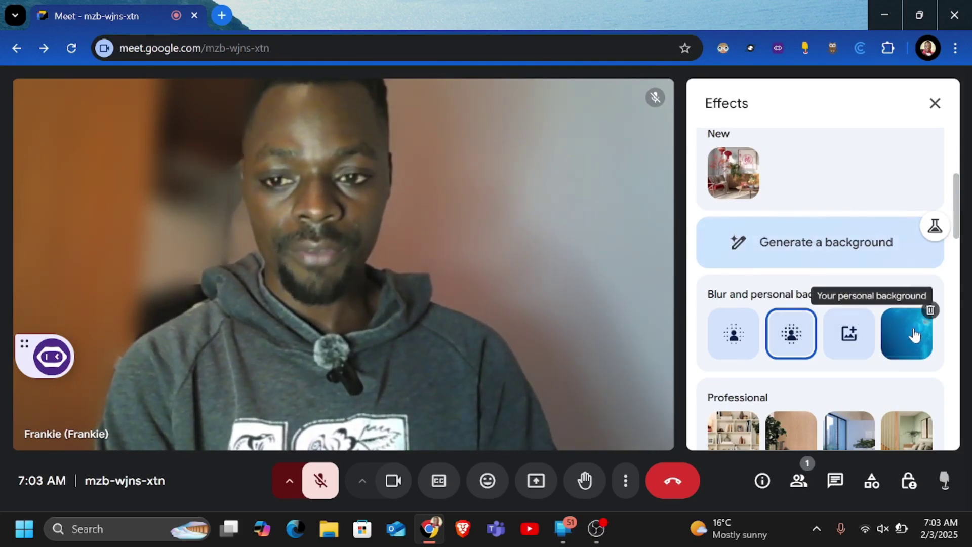
{"action": "left_click", "coordinate": [929, 310]}
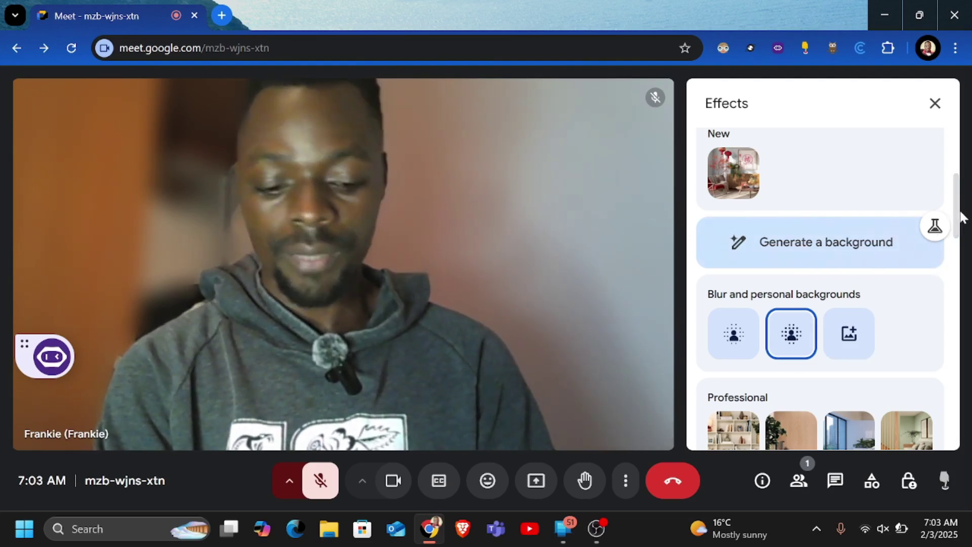
Apply the Professional office background with tall city-view windows, and look through the Stylized and Fantasy backgrounds.
{"action": "scroll", "coordinate": [956, 245], "scroll_direction": "down", "scroll_amount": 3}
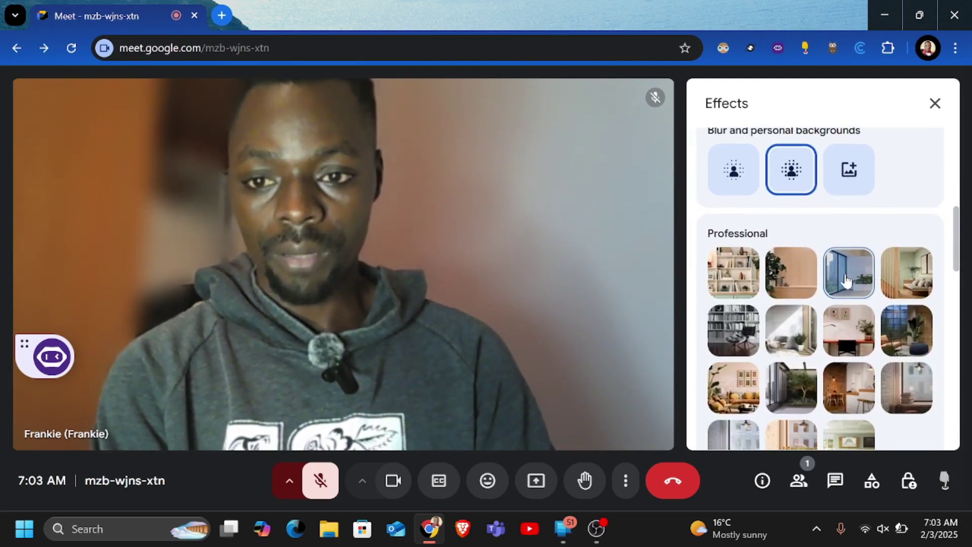
{"action": "left_click", "coordinate": [845, 280]}
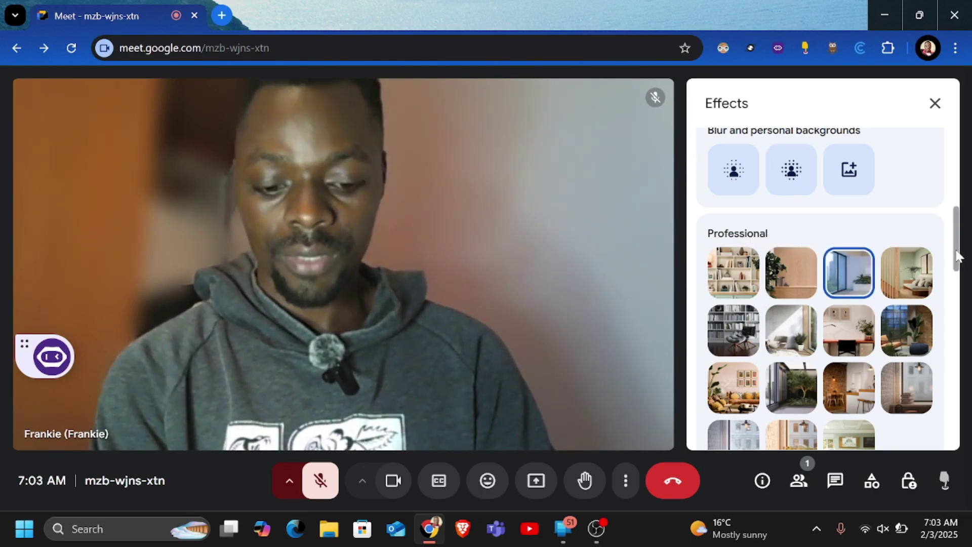
{"action": "scroll", "coordinate": [952, 304], "scroll_direction": "down", "scroll_amount": 8}
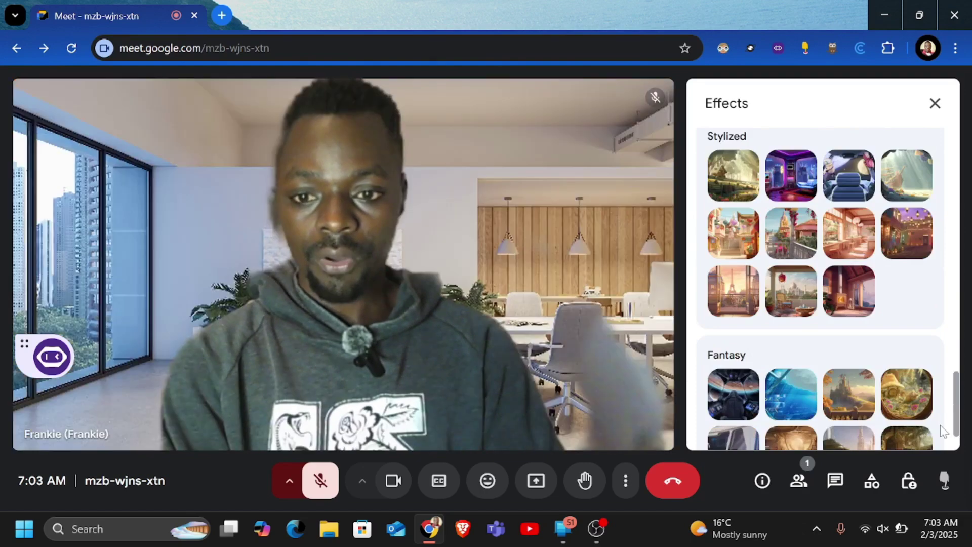
{"action": "scroll", "coordinate": [943, 418], "scroll_direction": "down", "scroll_amount": 1}
{"action": "scroll", "coordinate": [943, 413], "scroll_direction": "up", "scroll_amount": 2}
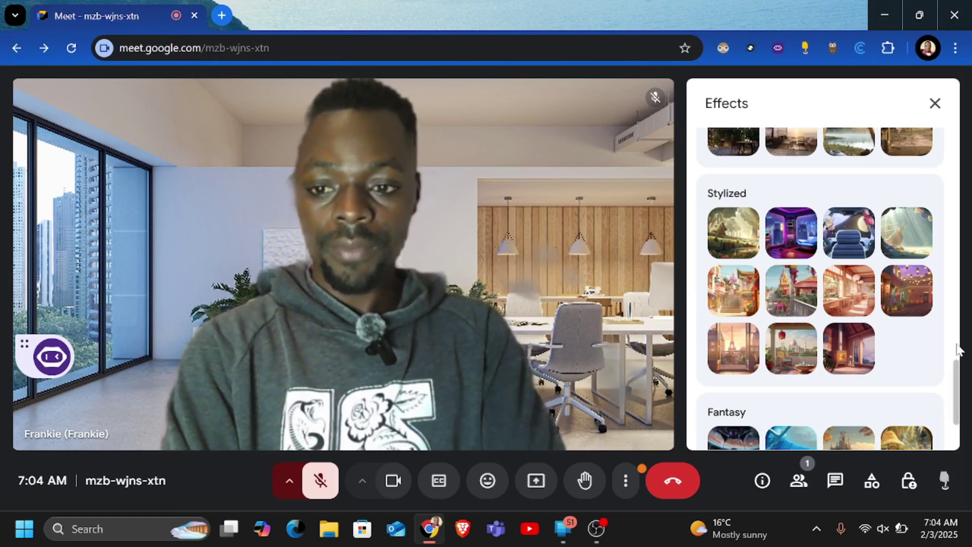
{"action": "left_click_drag", "start_coordinate": [955, 368], "coordinate": [945, 147]}
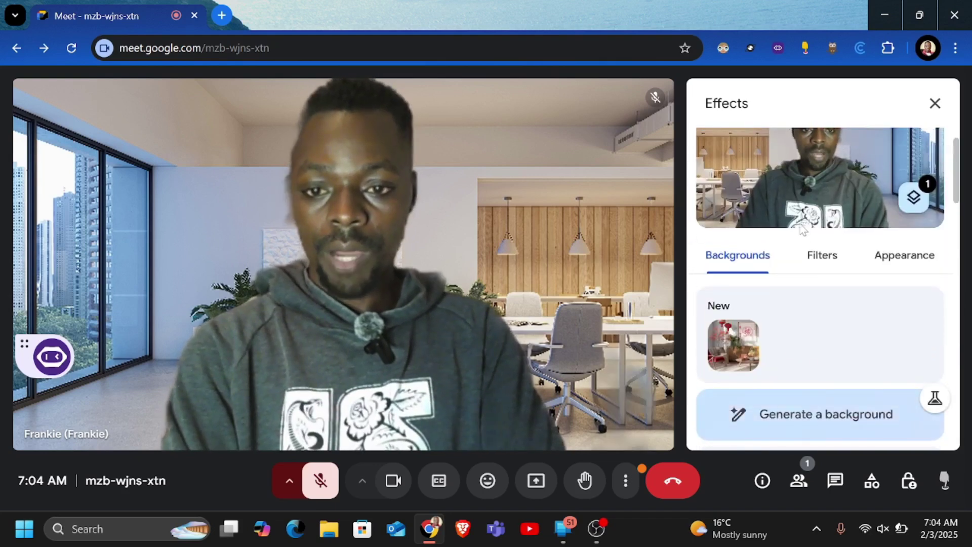
Look at the filters, turn on Adjust video lighting in the appearance settings, and close the effects.
{"action": "left_click", "coordinate": [824, 261]}
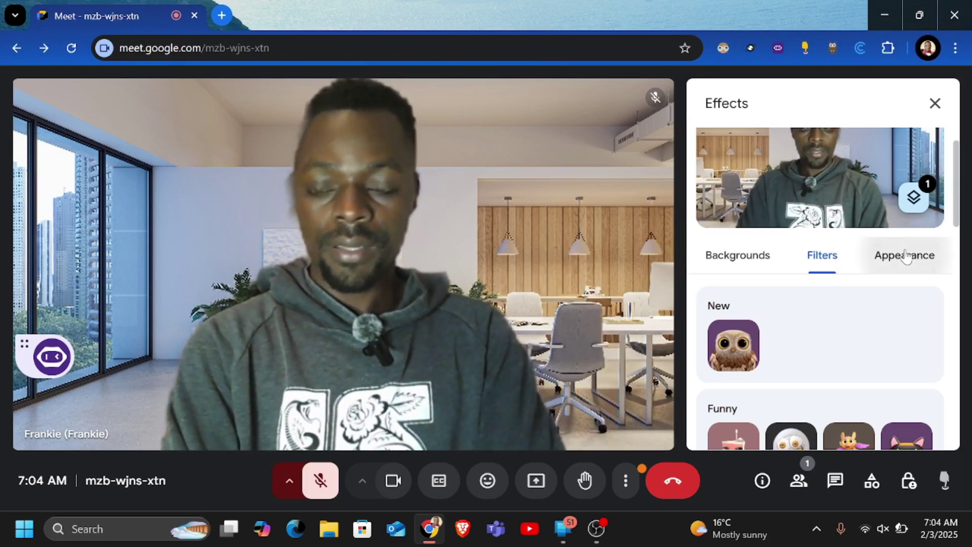
{"action": "left_click", "coordinate": [905, 257]}
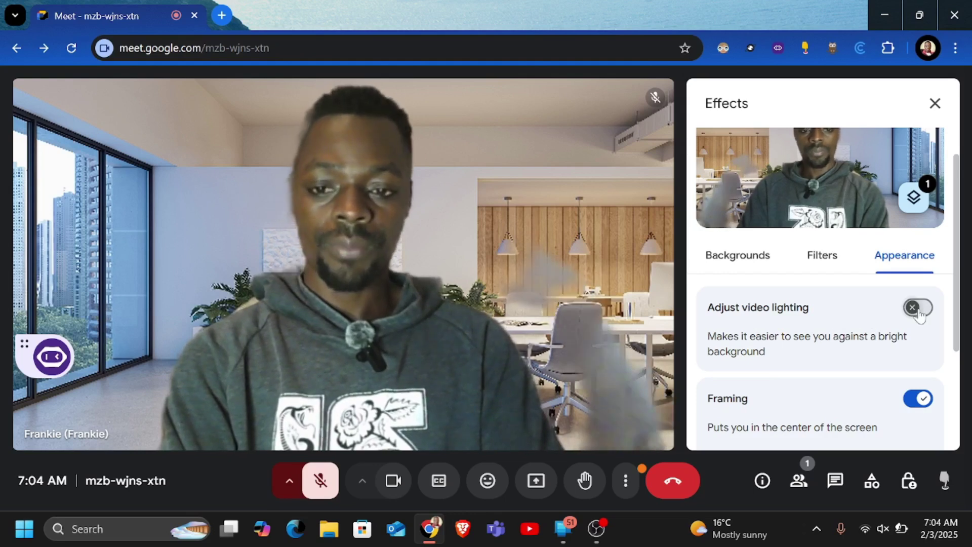
{"action": "left_click", "coordinate": [917, 308]}
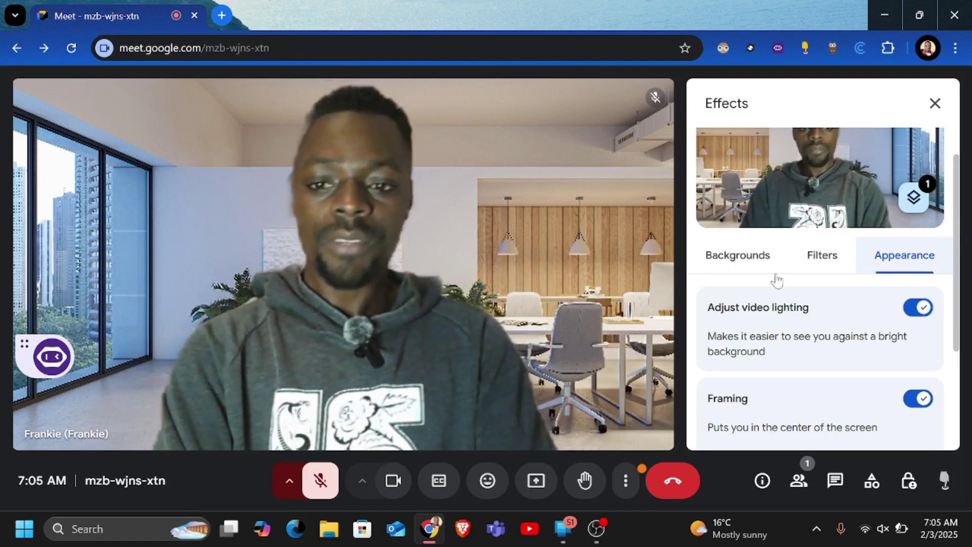
{"action": "left_click", "coordinate": [743, 268]}
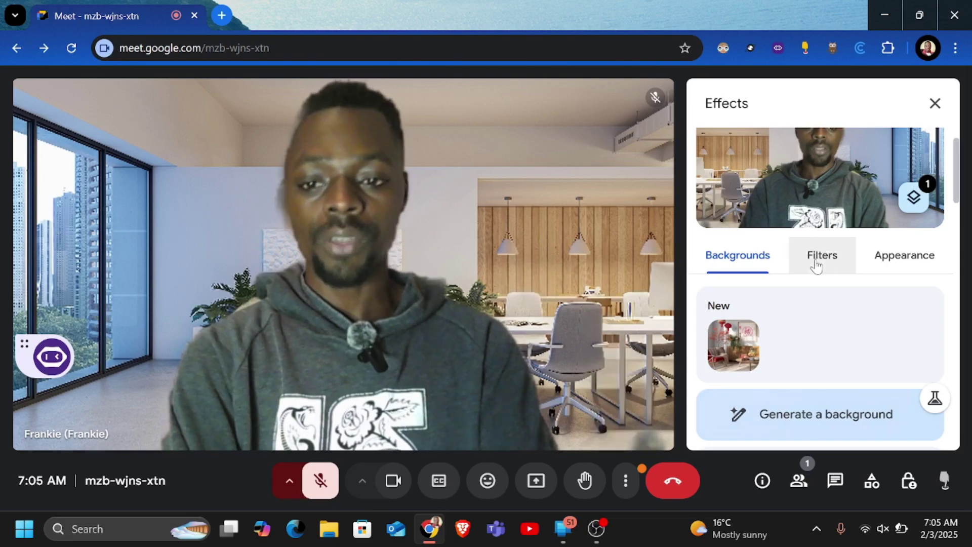
{"action": "key", "text": "Escape"}
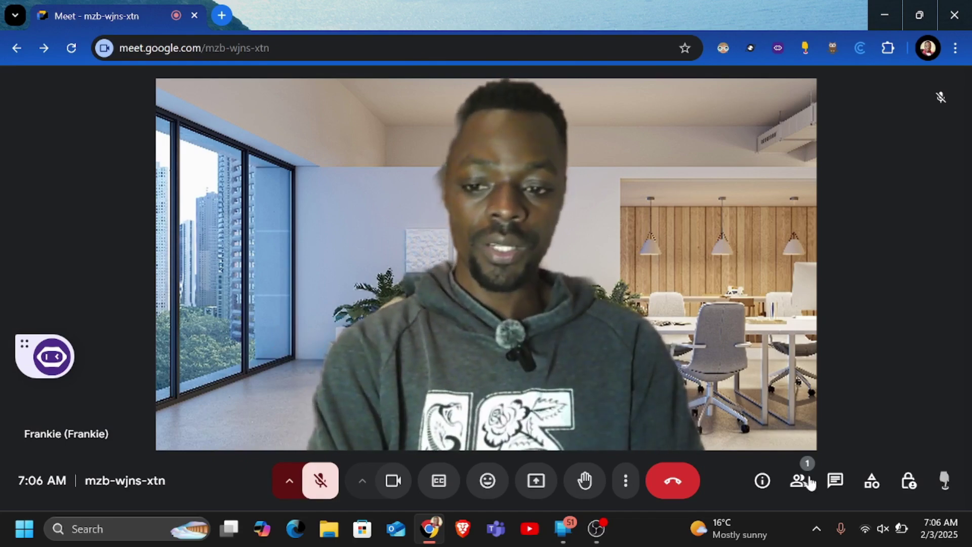
Turn on host management and stop contributors from sharing their screen and turning on their microphone.
{"action": "left_click", "coordinate": [909, 483]}
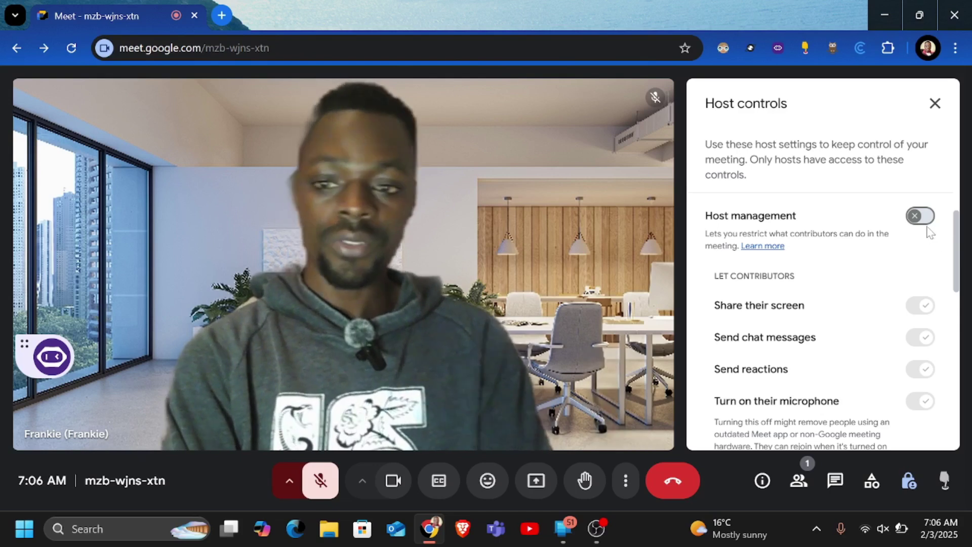
{"action": "left_click", "coordinate": [914, 216]}
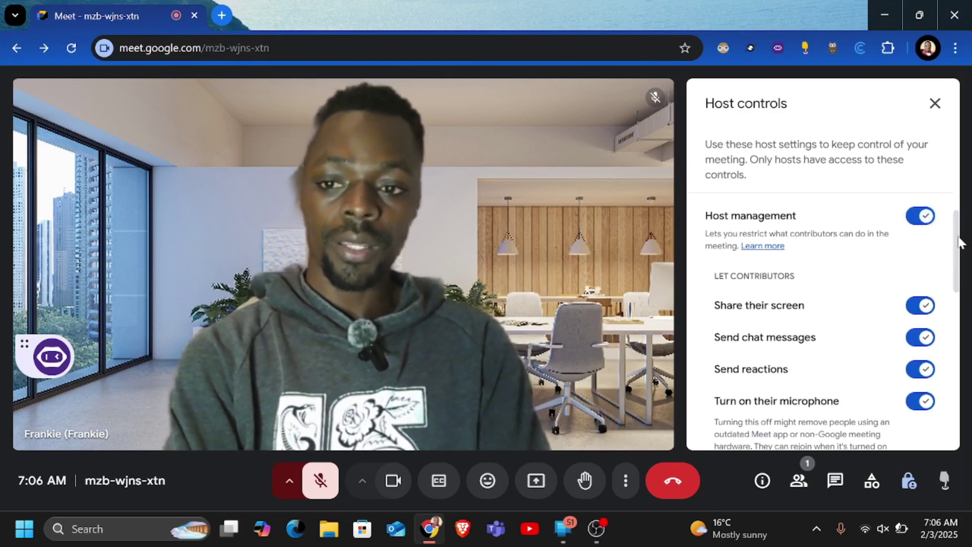
{"action": "left_click_drag", "start_coordinate": [956, 243], "coordinate": [956, 269]}
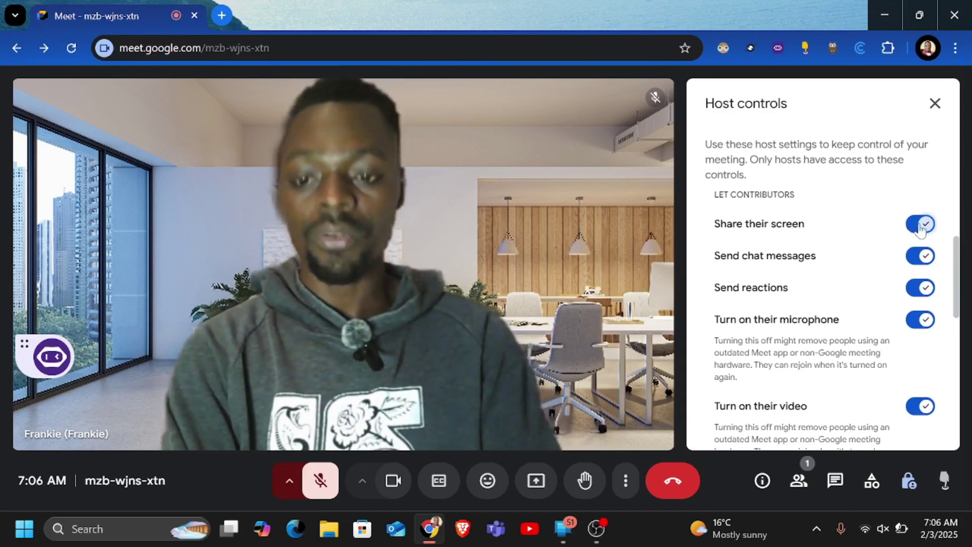
{"action": "left_click", "coordinate": [920, 229]}
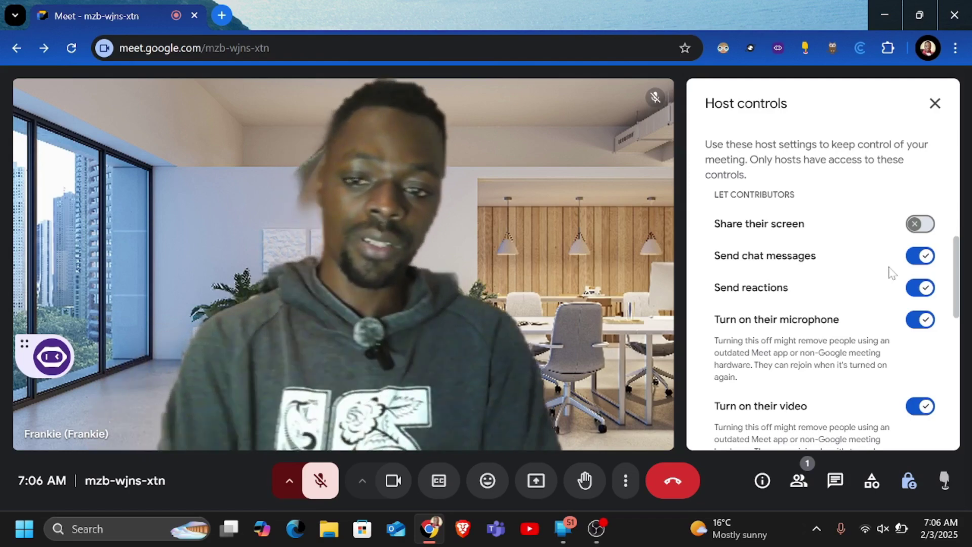
{"action": "left_click", "coordinate": [920, 320]}
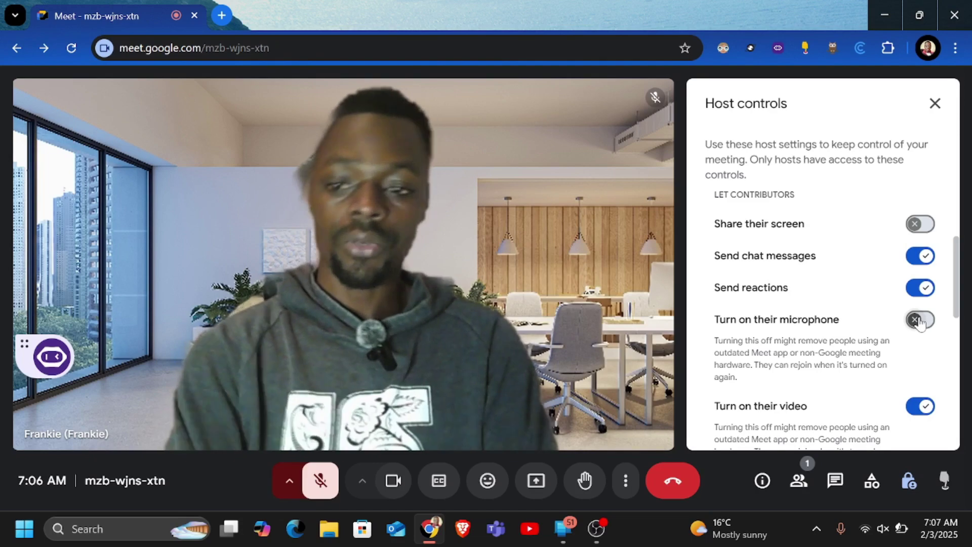
{"action": "left_click_drag", "start_coordinate": [957, 309], "coordinate": [959, 402]}
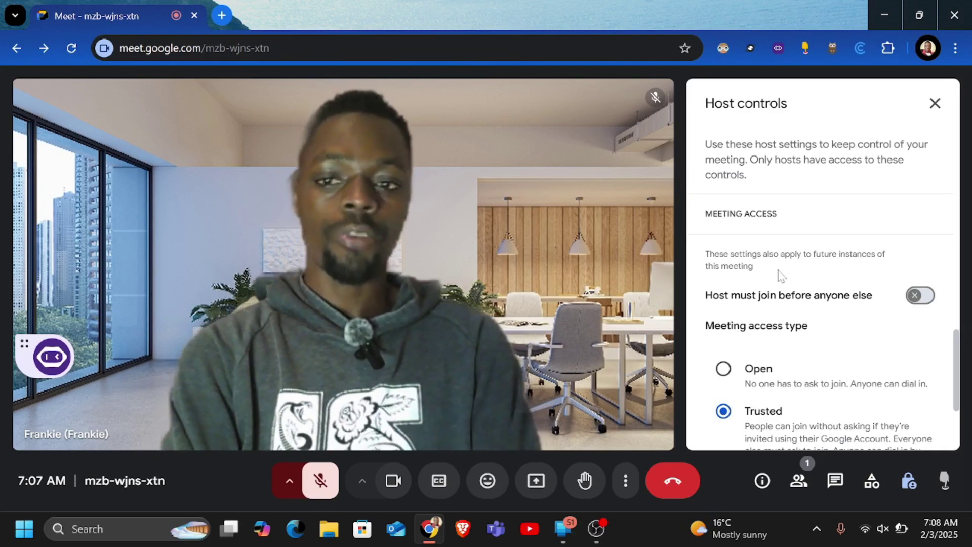
{"action": "left_click", "coordinate": [934, 103]}
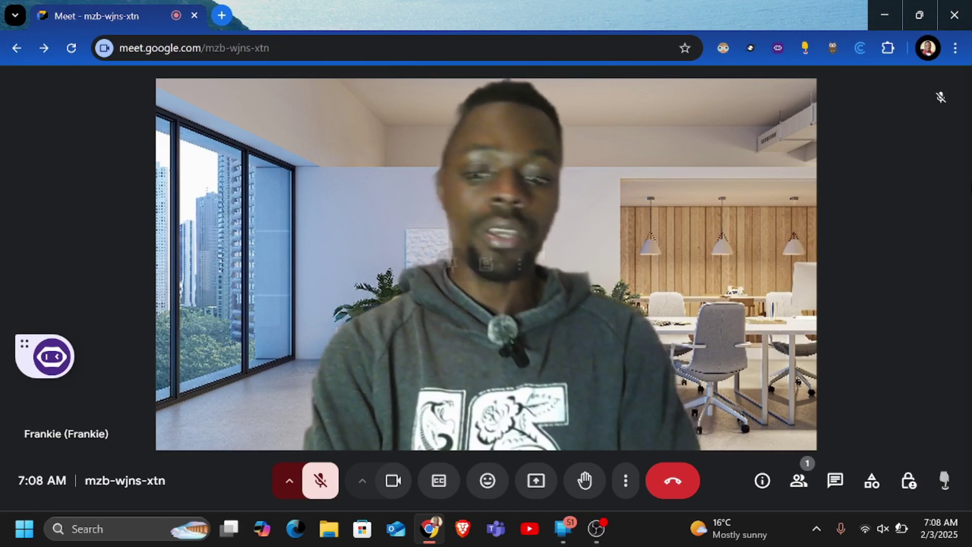
Look at the Polly add-on in the meeting activities and at the marketplace add-ons that work with Meet.
{"action": "left_click", "coordinate": [871, 478]}
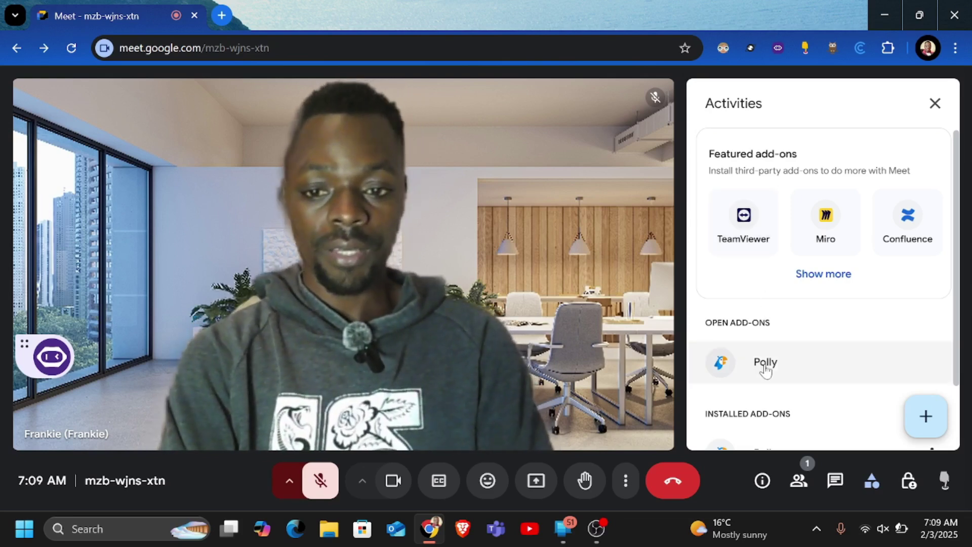
{"action": "left_click", "coordinate": [765, 371]}
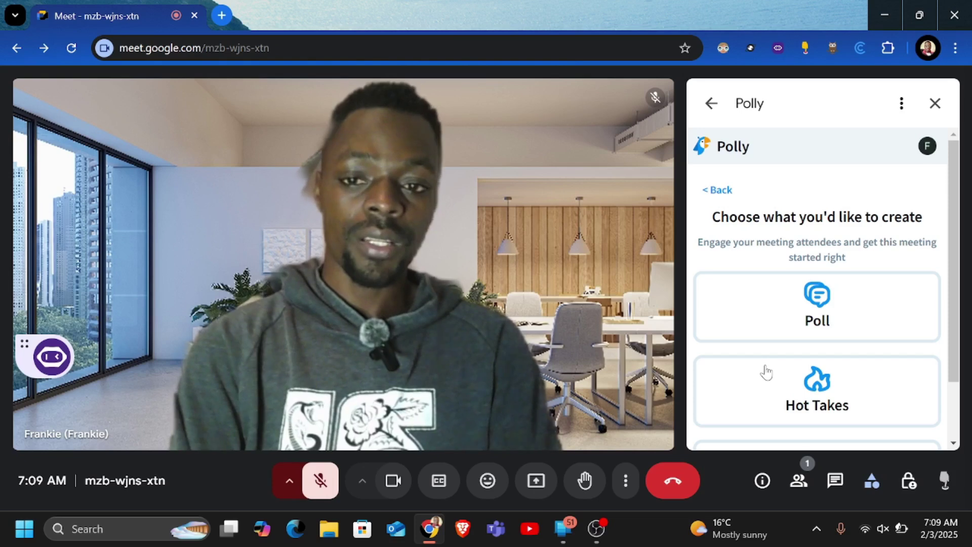
{"action": "left_click", "coordinate": [711, 104]}
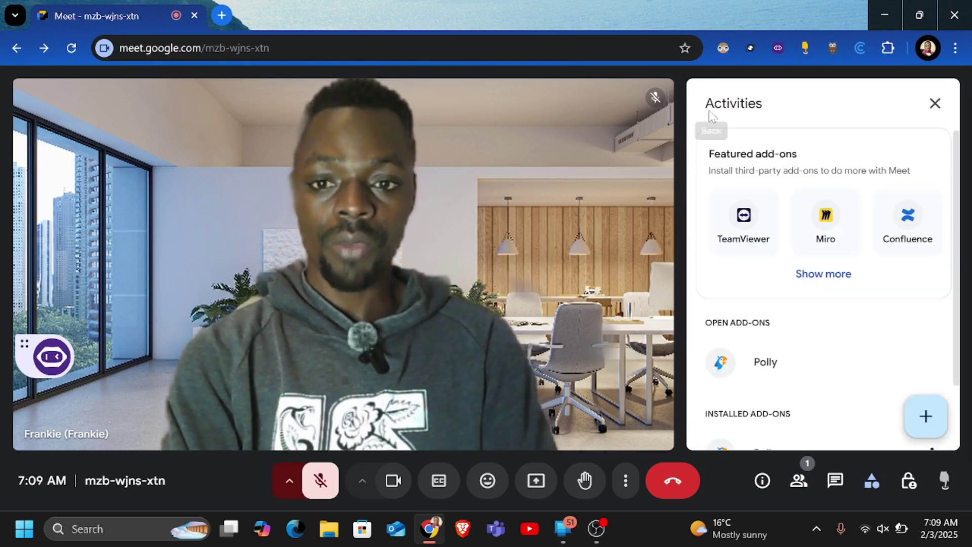
{"action": "left_click", "coordinate": [930, 419]}
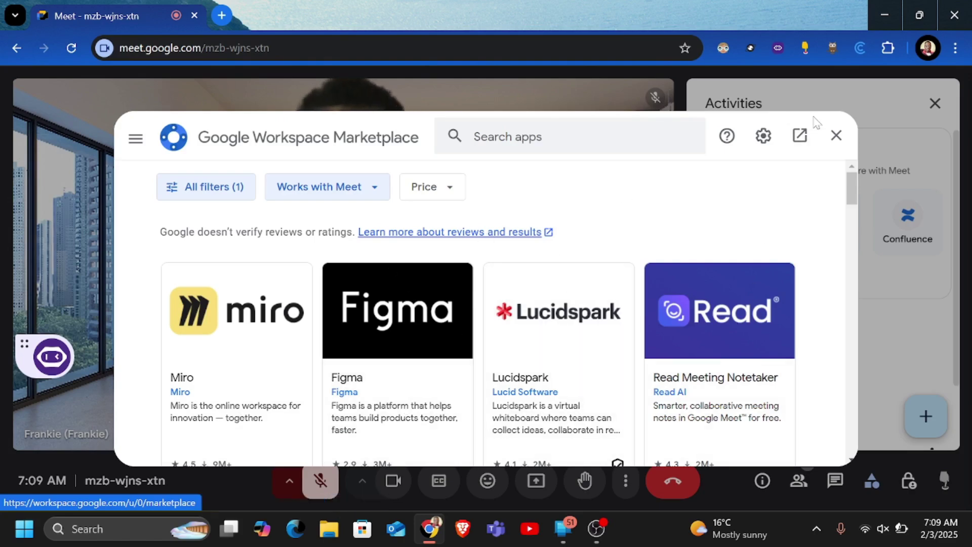
{"action": "left_click", "coordinate": [836, 135]}
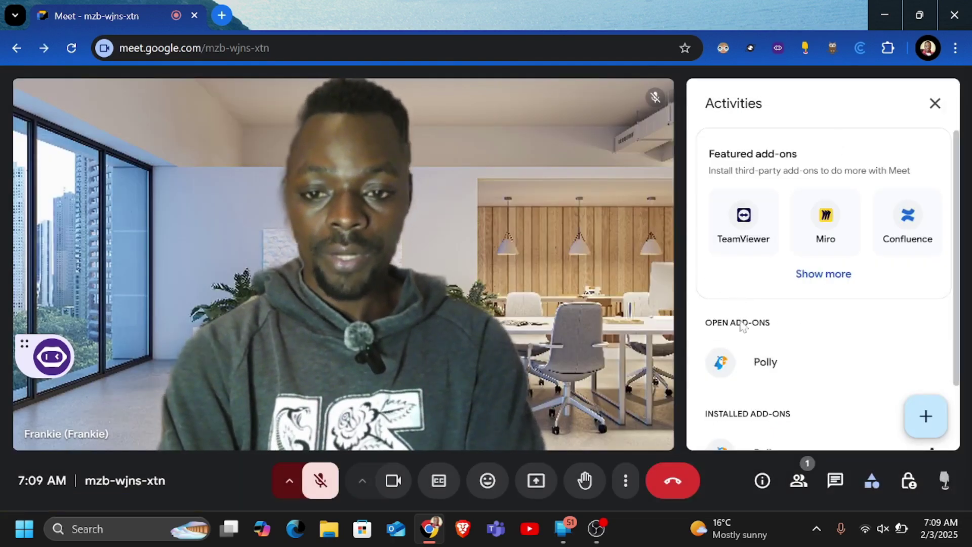
Review what the Polly add-on can create for the meeting, and close the add-on.
{"action": "left_click", "coordinate": [759, 364]}
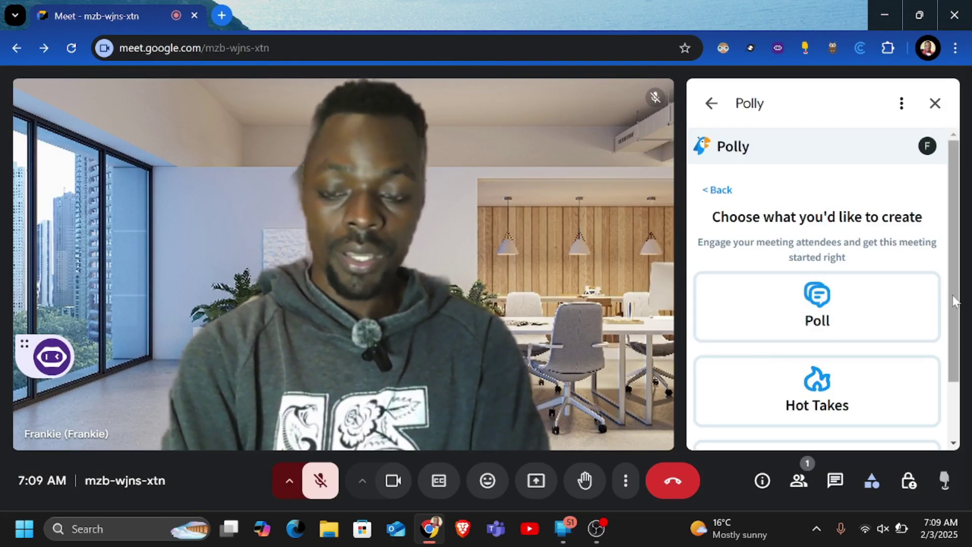
{"action": "scroll", "coordinate": [958, 323], "scroll_direction": "down", "scroll_amount": 1}
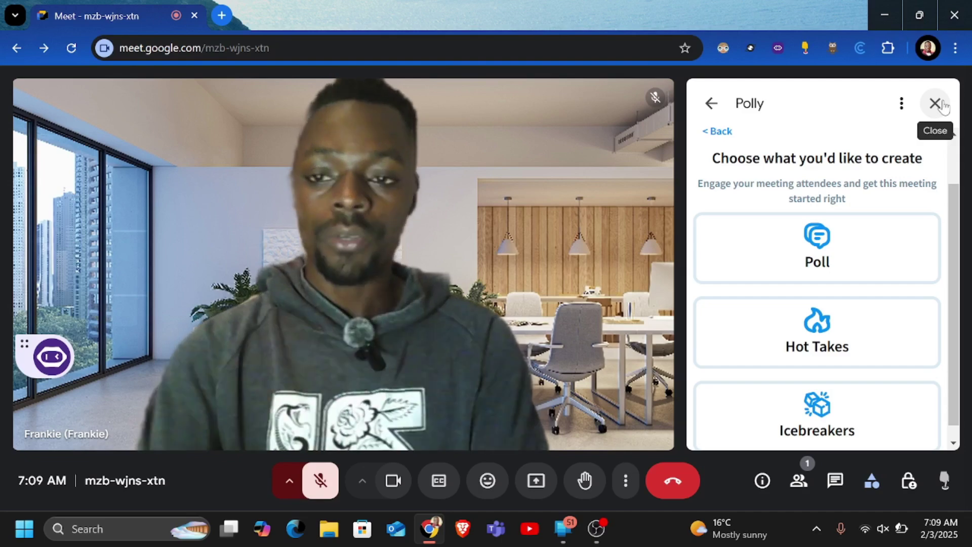
{"action": "left_click", "coordinate": [940, 105]}
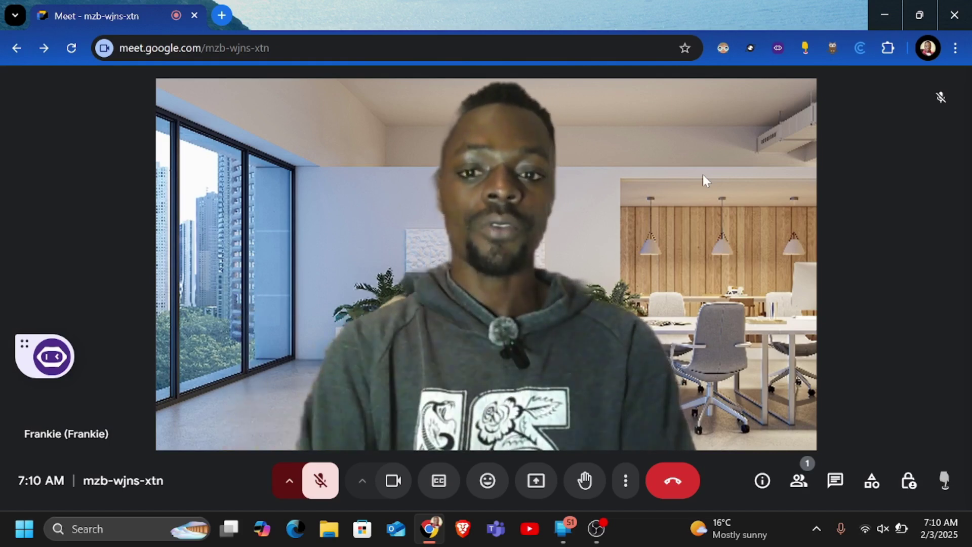
Look through the browser's installed extensions for ones that support Google Meet, and close the list.
{"action": "mouse_move", "coordinate": [368, 206]}
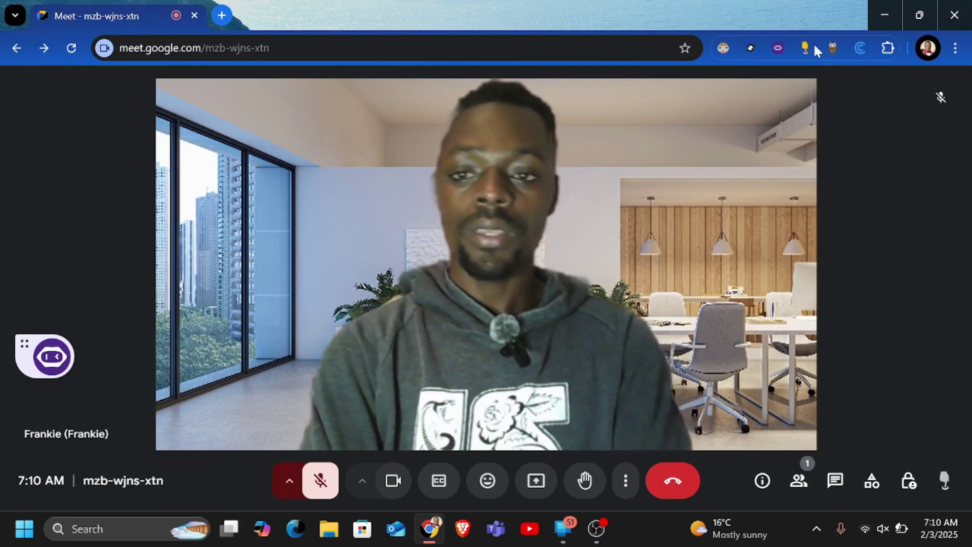
{"action": "left_click", "coordinate": [889, 48]}
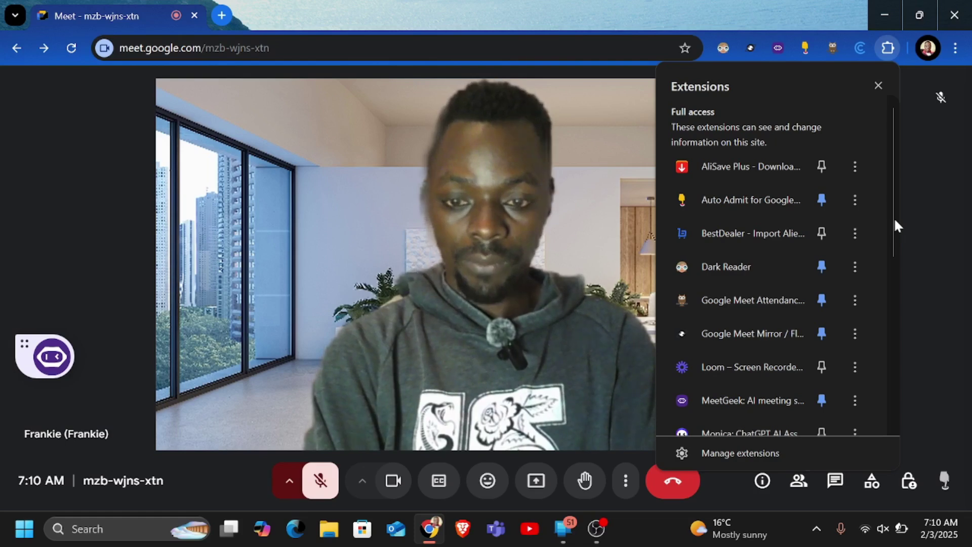
{"action": "left_click_drag", "start_coordinate": [894, 217], "coordinate": [897, 298]}
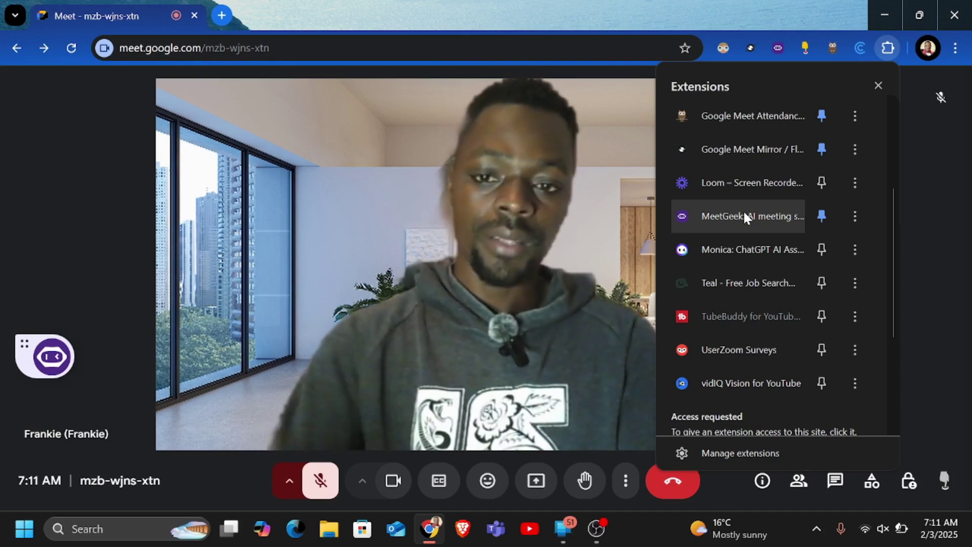
{"action": "left_click", "coordinate": [622, 79]}
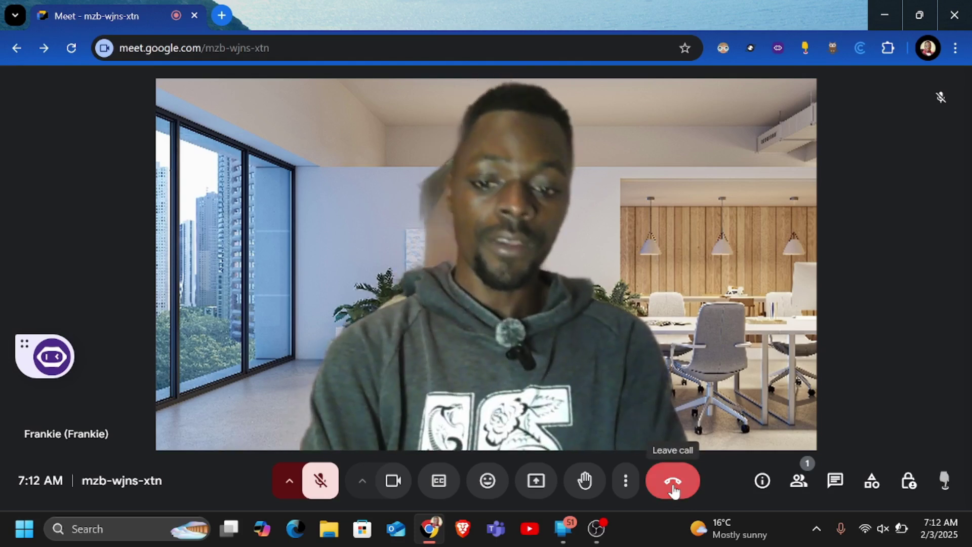
End the call for everyone, and replace the finished meeting's browser tab with a new empty one.
{"action": "left_click", "coordinate": [672, 487]}
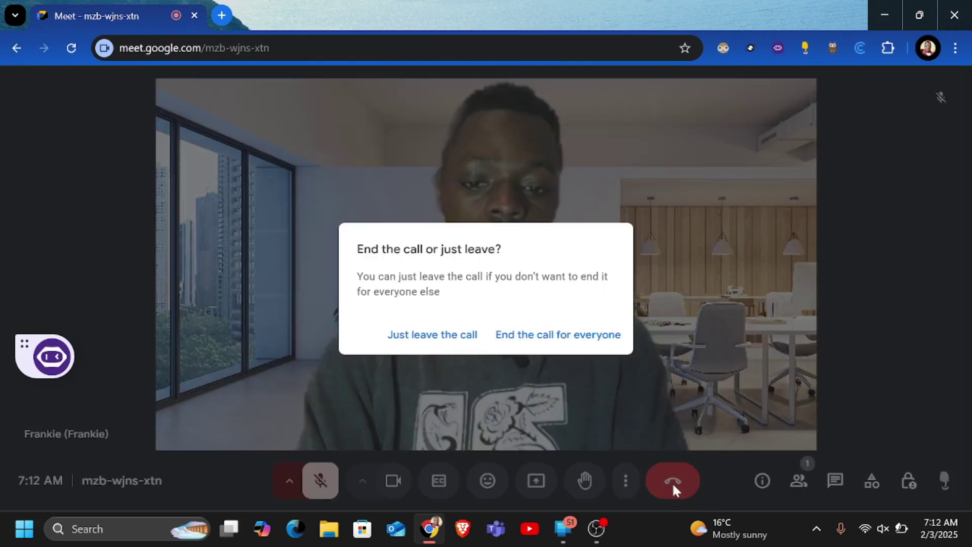
{"action": "left_click", "coordinate": [524, 340]}
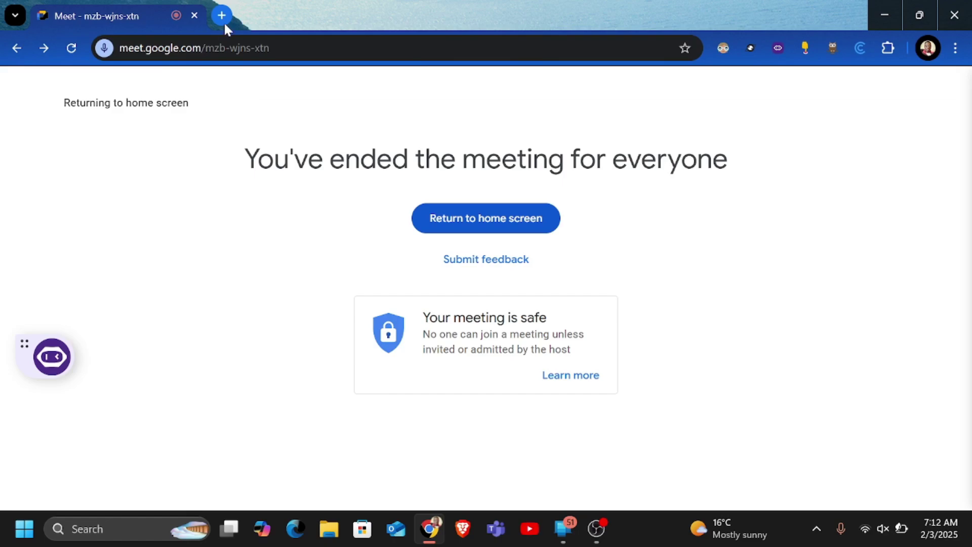
{"action": "left_click", "coordinate": [224, 20]}
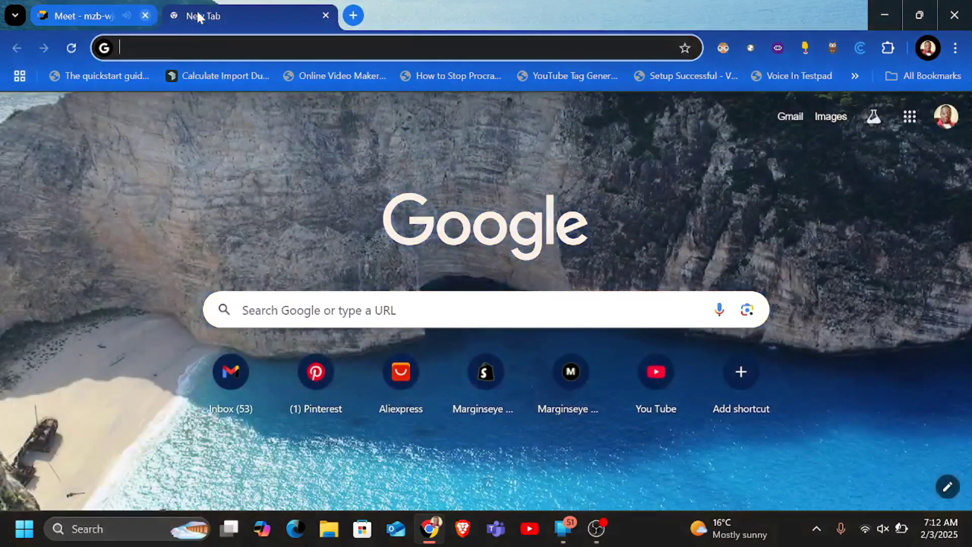
{"action": "left_click", "coordinate": [195, 16]}
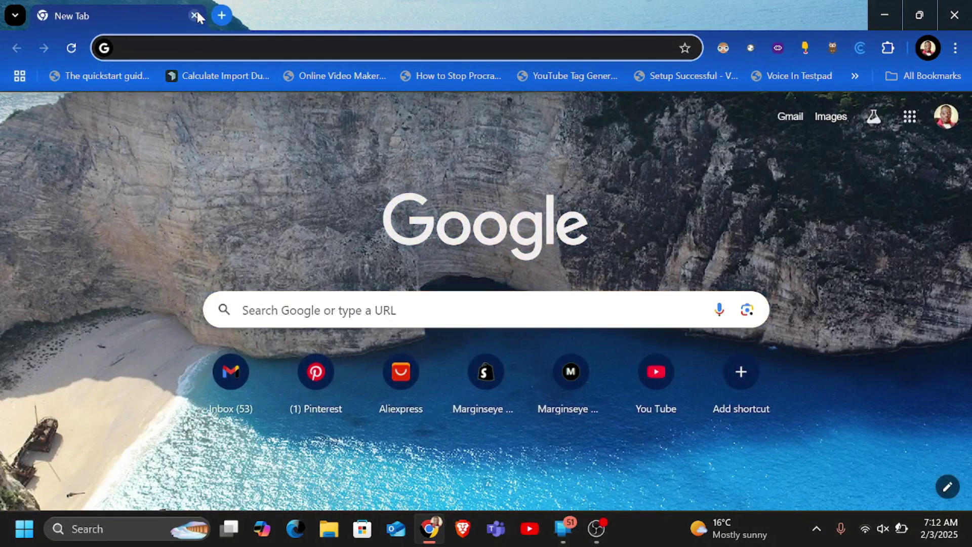
Go to meet.google.com and start a new meeting scheduled in Google Calendar.
{"action": "type", "text": "meet.google.com"}
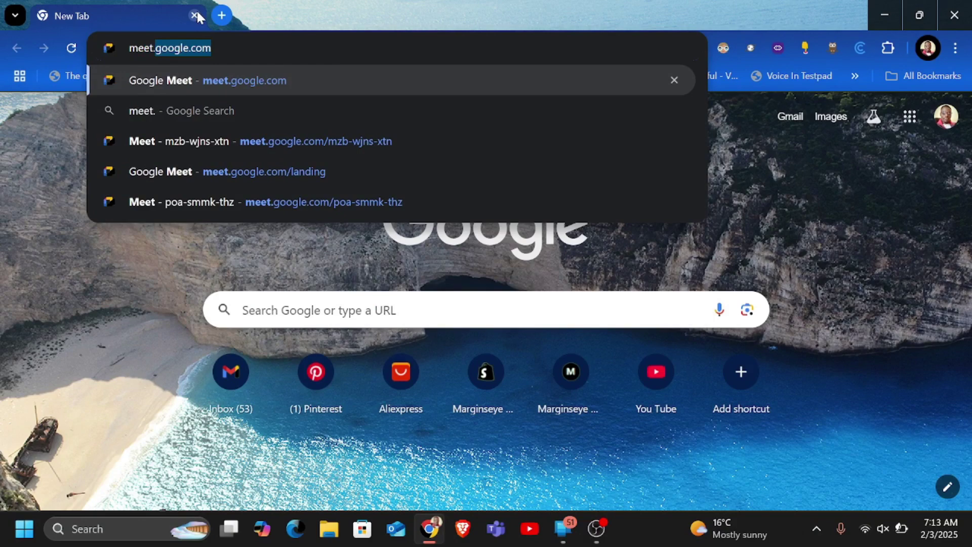
{"action": "key", "text": "Return"}
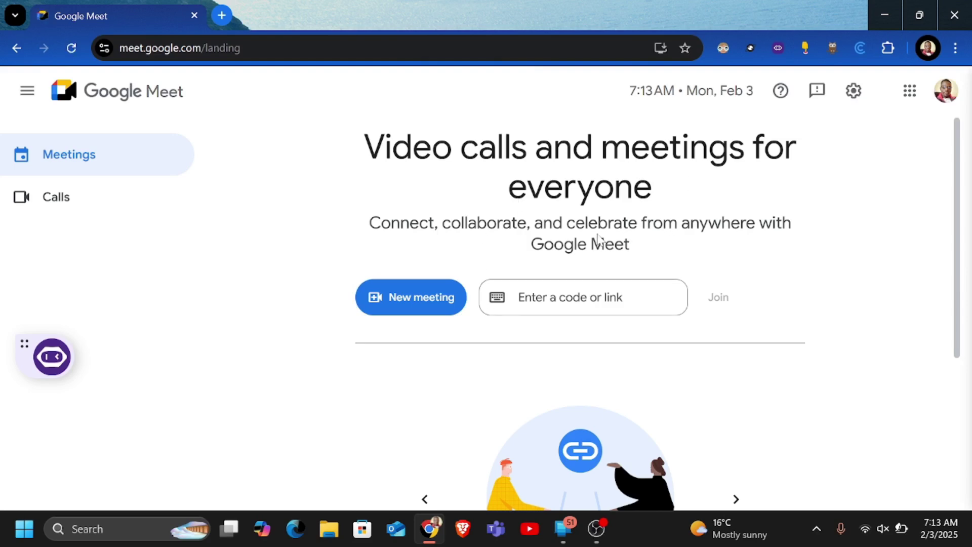
{"action": "left_click", "coordinate": [442, 297]}
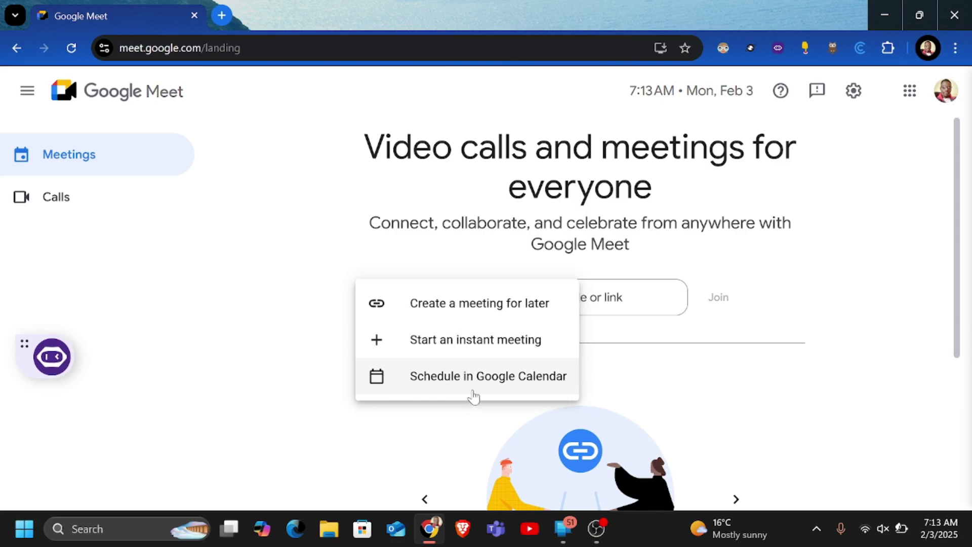
{"action": "left_click", "coordinate": [486, 379]}
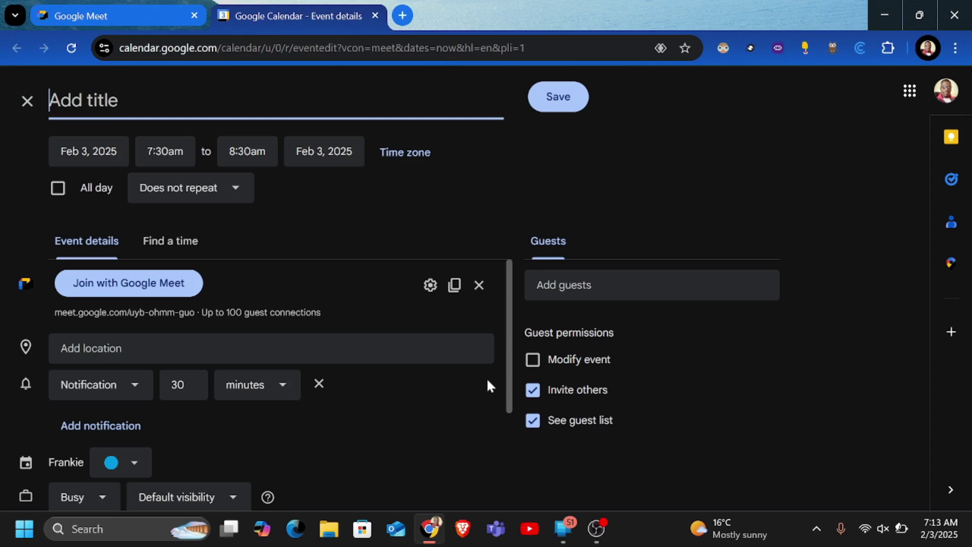
Title the calendar event "Advanced Google meet features.".
{"action": "type", "text": "A"}
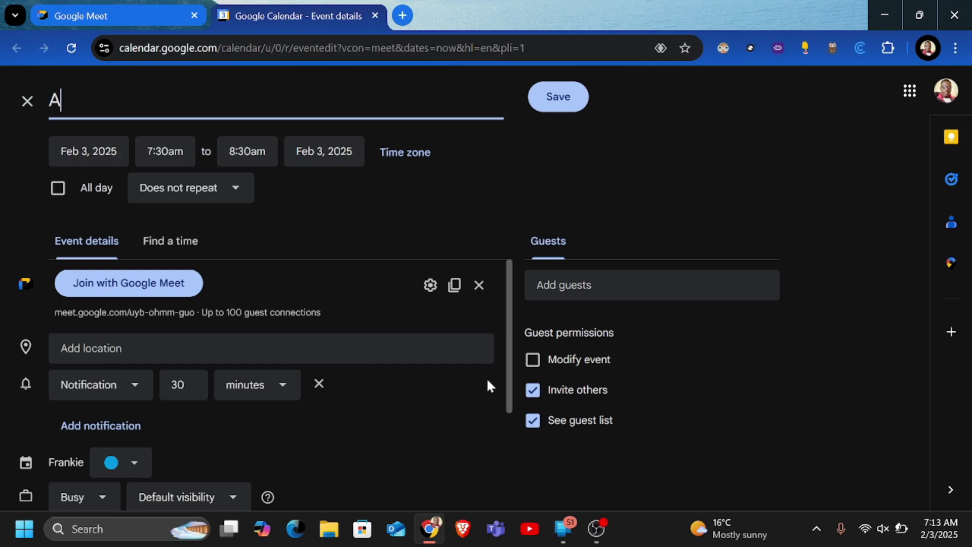
{"action": "type", "text": "dvanced G"}
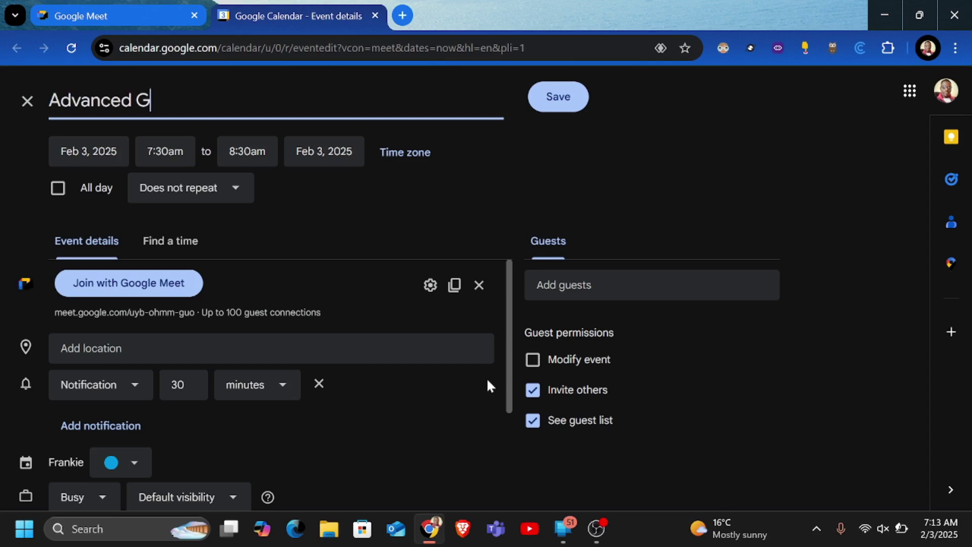
{"action": "type", "text": "oogle meey"}
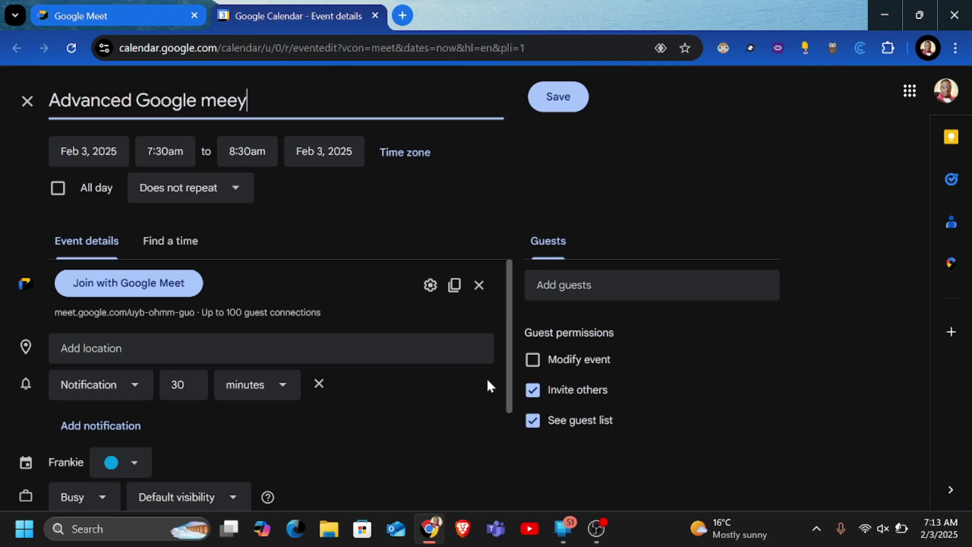
{"action": "key", "text": "BackSpace"}
{"action": "type", "text": "t feture"}
{"action": "key", "text": "BackSpace"}
{"action": "key", "text": "BackSpace"}
{"action": "key", "text": "BackSpace"}
{"action": "key", "text": "BackSpace"}
{"action": "type", "text": "atures."}
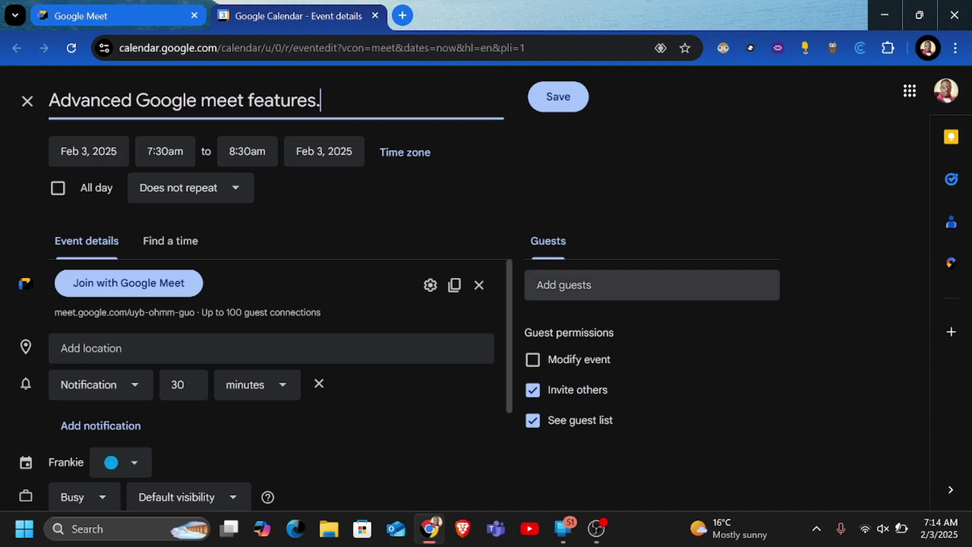
Add three guests to the event from the suggested contacts, finding the third by searching for "ma".
{"action": "left_click", "coordinate": [607, 285]}
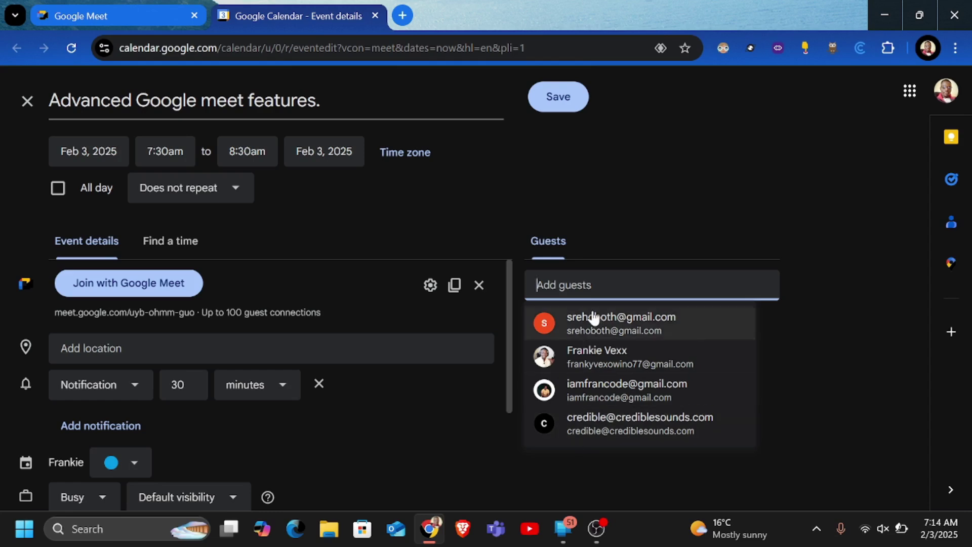
{"action": "left_click", "coordinate": [590, 390]}
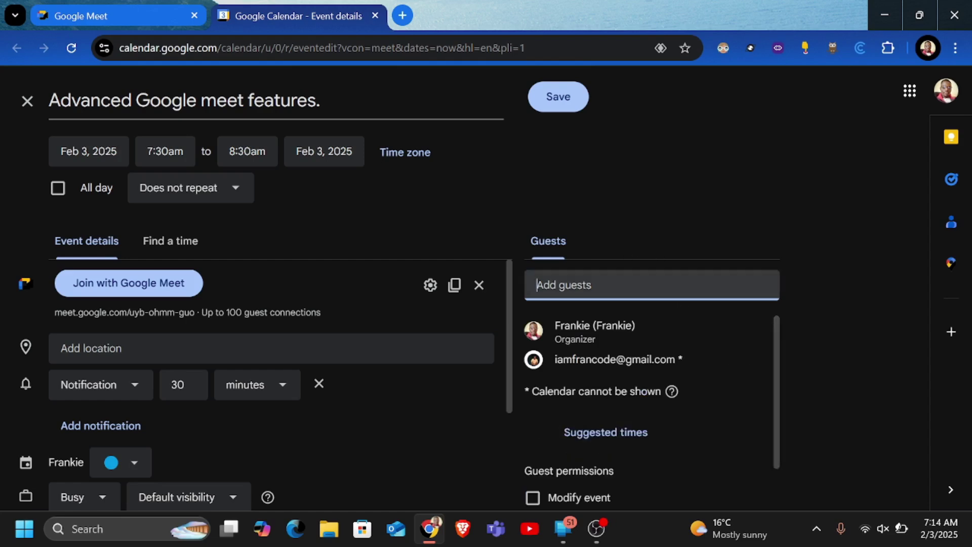
{"action": "left_click", "coordinate": [582, 284]}
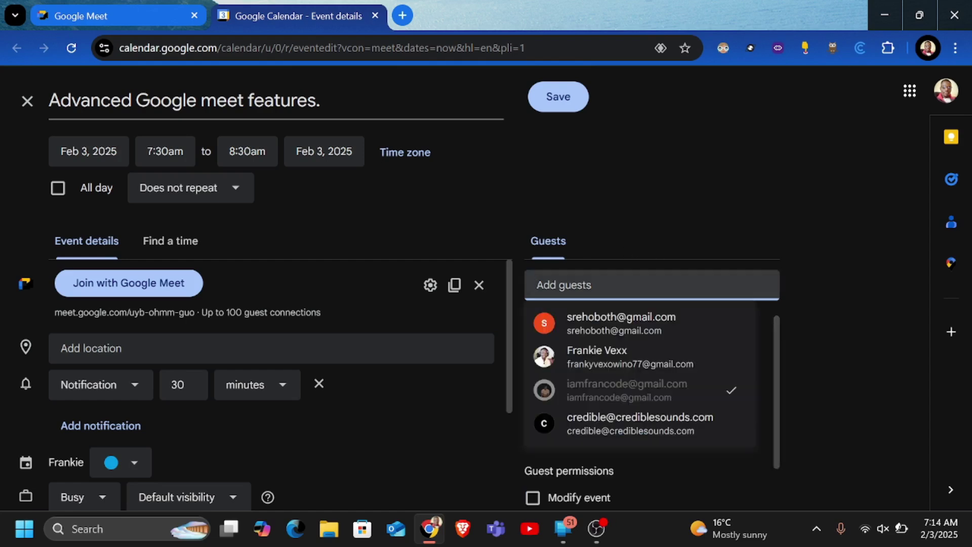
{"action": "left_click", "coordinate": [601, 431]}
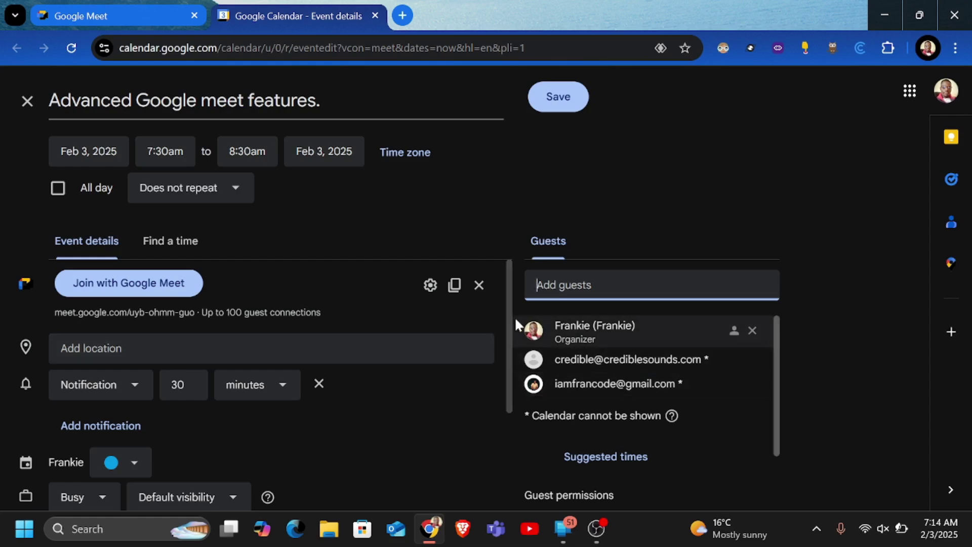
{"action": "type", "text": "ma"}
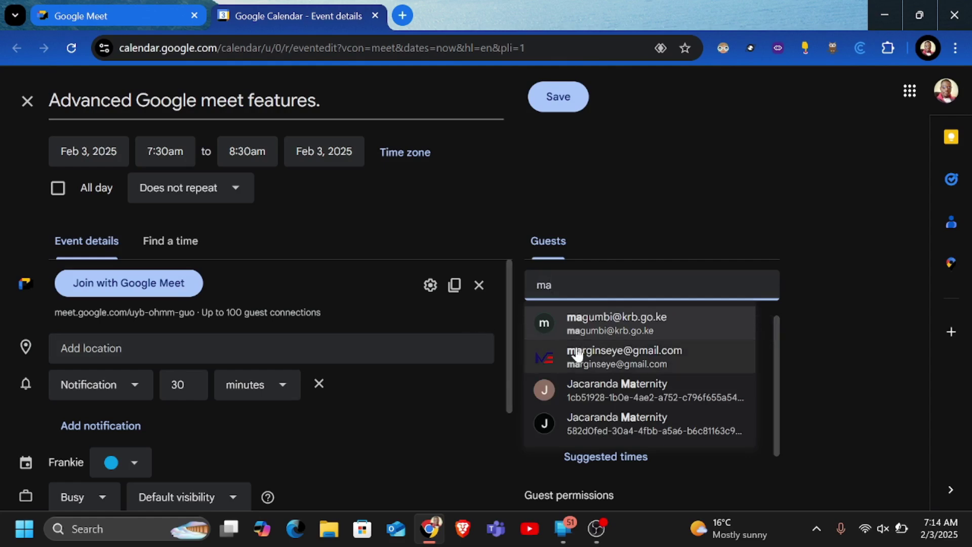
{"action": "left_click", "coordinate": [622, 357]}
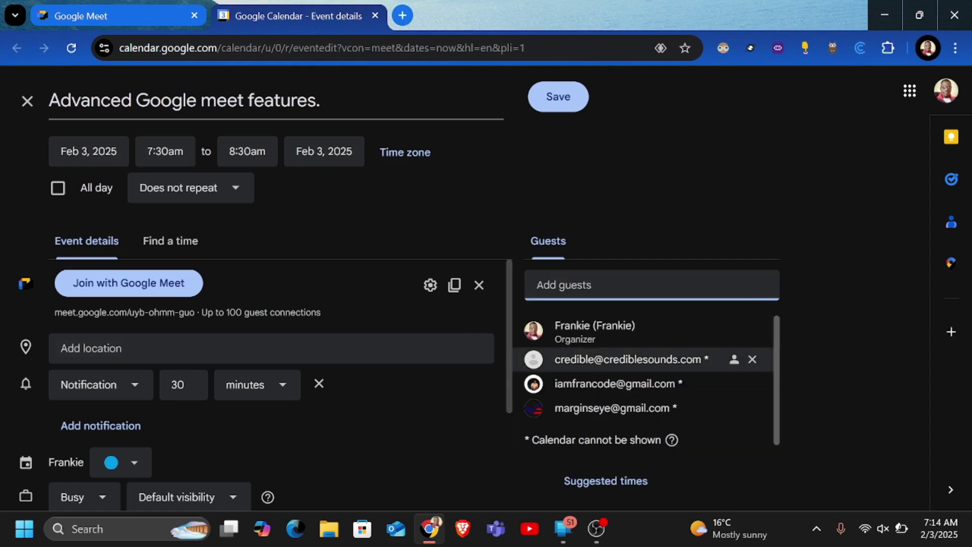
{"action": "mouse_move", "coordinate": [622, 359]}
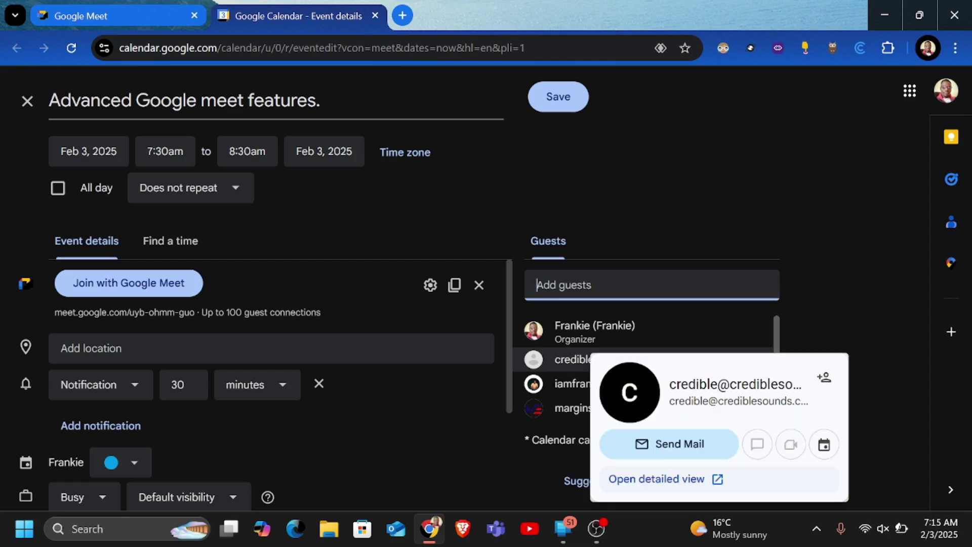
{"action": "left_click", "coordinate": [408, 448]}
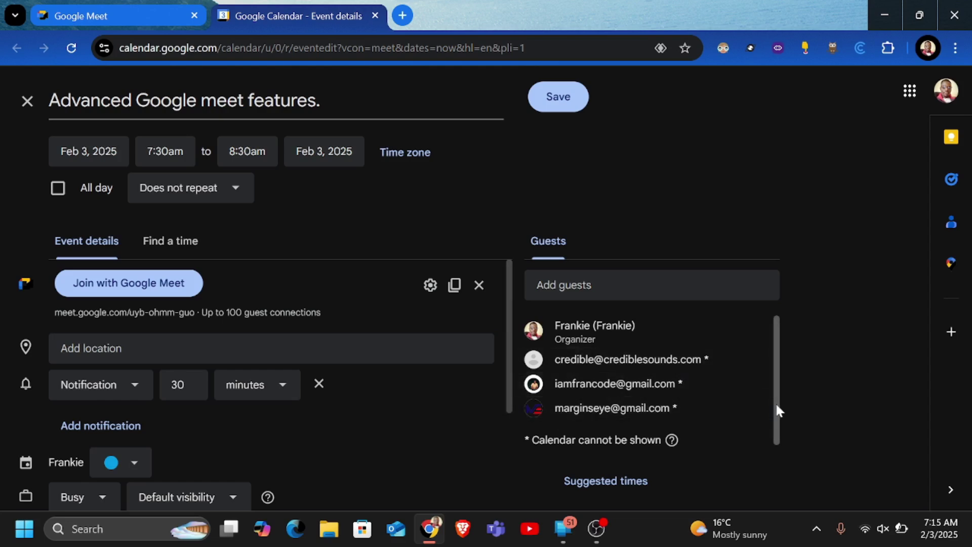
Look over the guest permissions and remaining event details, and open the event's description for editing.
{"action": "left_click_drag", "start_coordinate": [775, 402], "coordinate": [773, 498]}
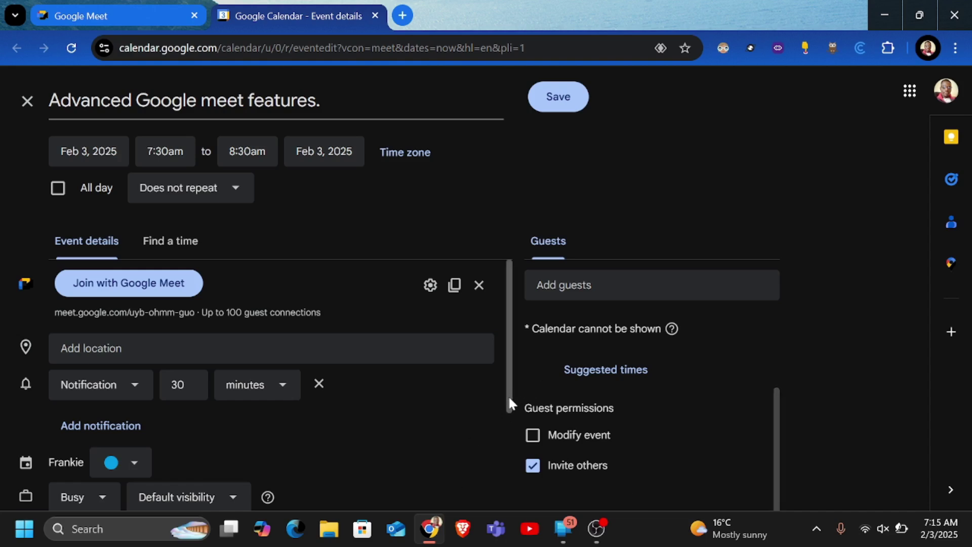
{"action": "left_click_drag", "start_coordinate": [508, 396], "coordinate": [504, 535]}
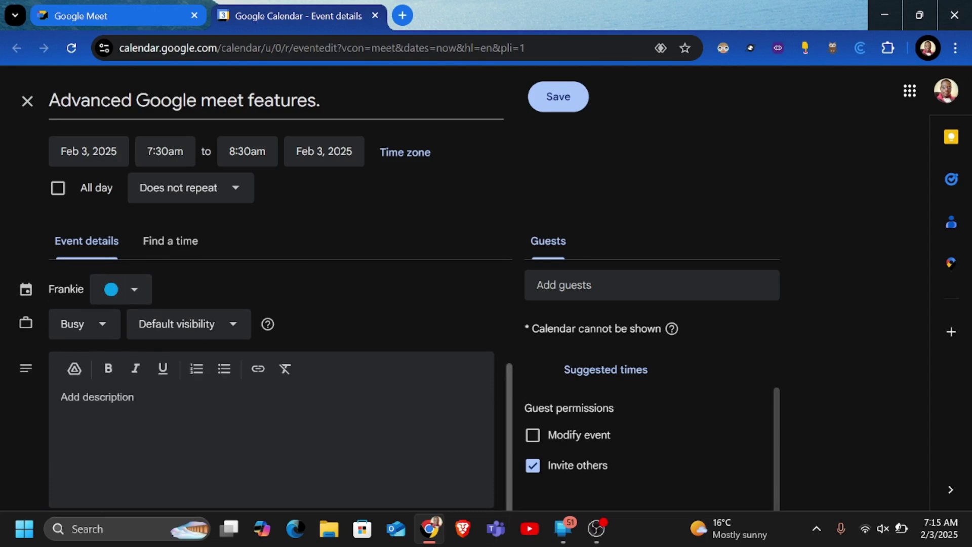
{"action": "left_click", "coordinate": [61, 397]}
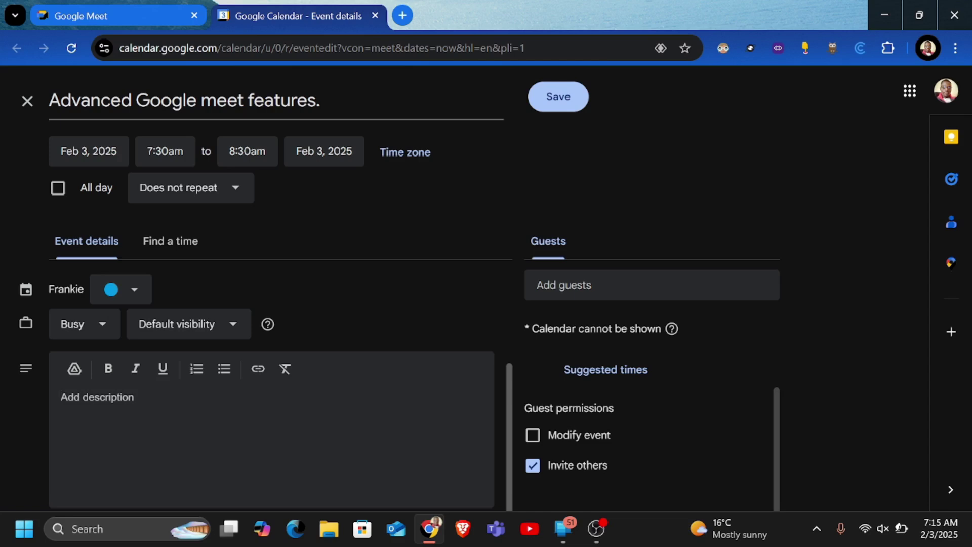